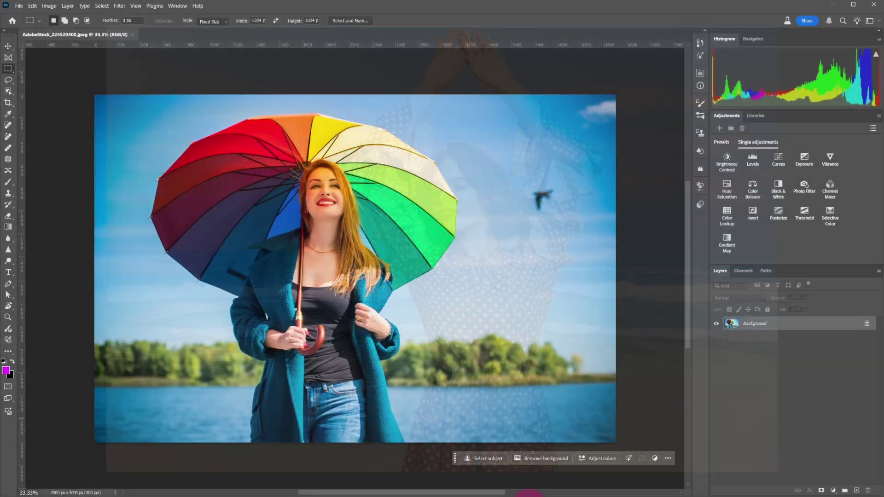
# Step: Swap the lake for a generated 'Mountains with blue sky' background, keeping variation 1 of 3
pyautogui.click(541, 468)
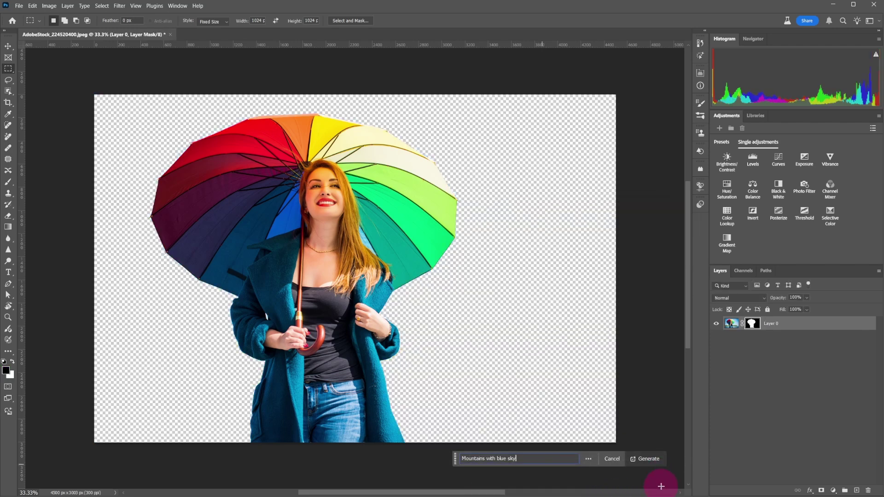
pyautogui.click(648, 458)
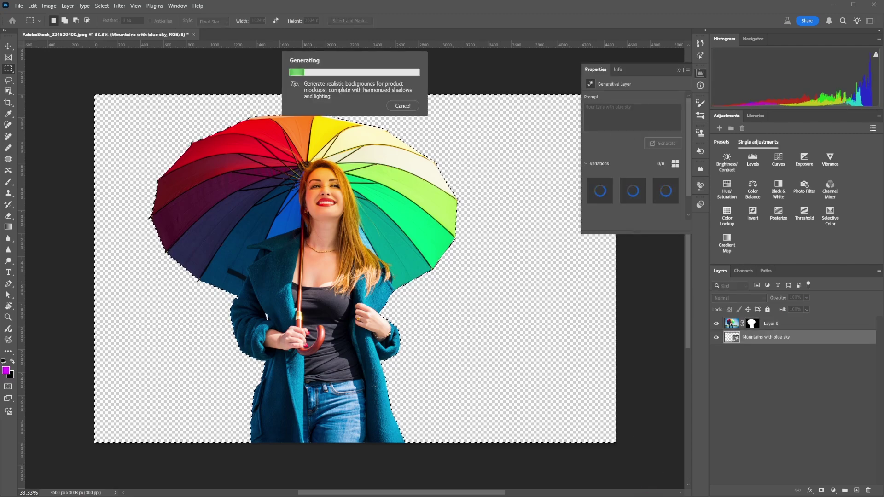
pyautogui.click(632, 194)
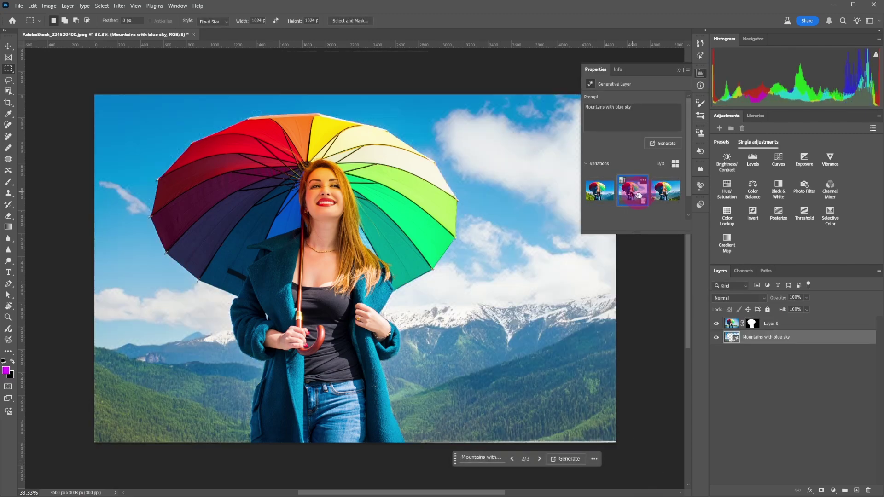
pyautogui.click(666, 196)
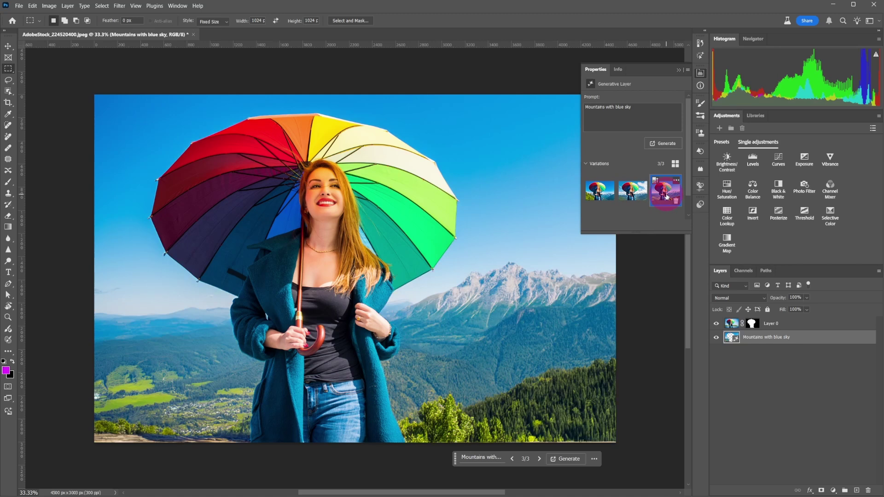
pyautogui.click(599, 191)
pyautogui.click(8, 81)
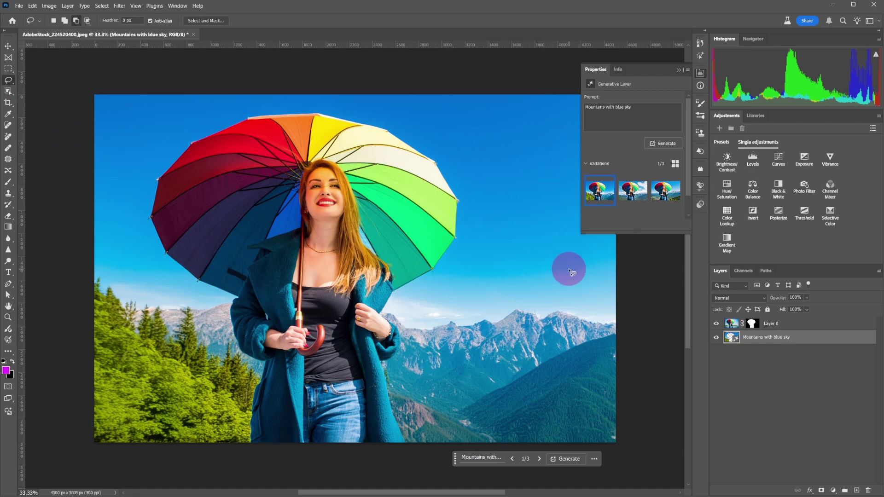
# Step: Generative-fill 'Birds' into a lassoed patch of sky right of the umbrella, choosing the second variation
pyautogui.moveTo(559, 259)
pyautogui.mouseDown()
pyautogui.moveTo(488, 273)
pyautogui.moveTo(578, 281)
pyautogui.moveTo(593, 263)
pyautogui.moveTo(554, 257)
pyautogui.mouseUp()
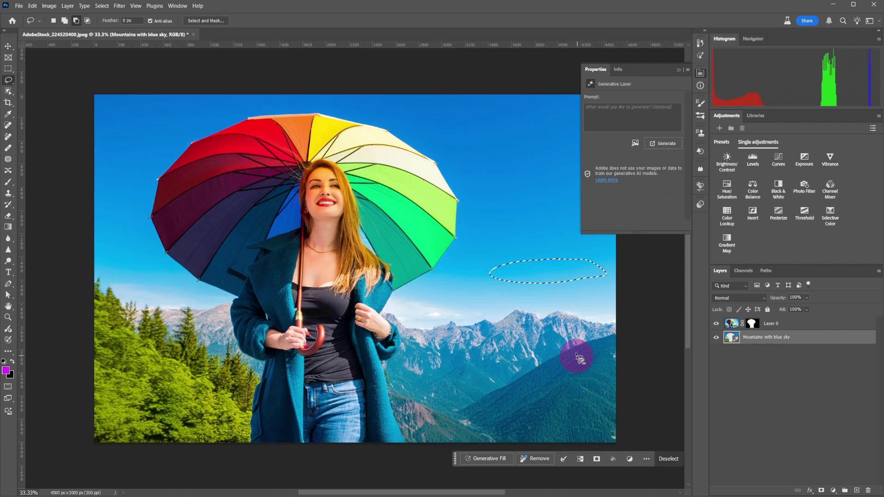
pyautogui.click(486, 459)
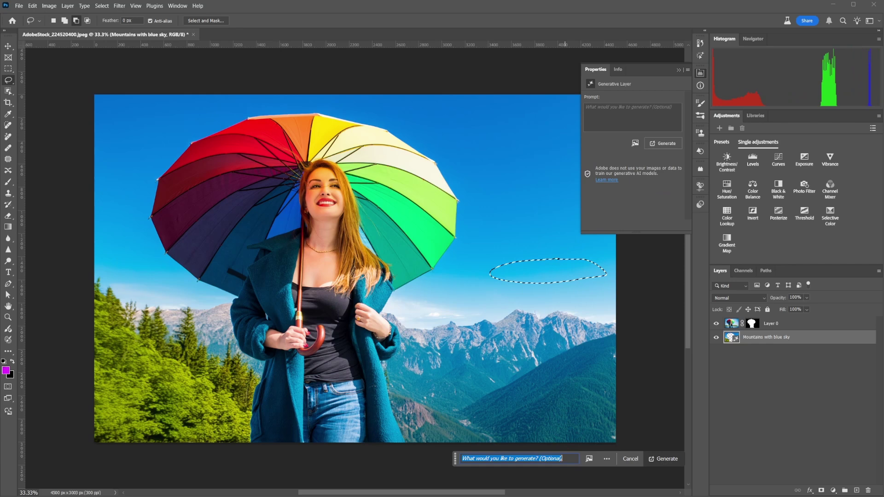
pyautogui.write('Birds')
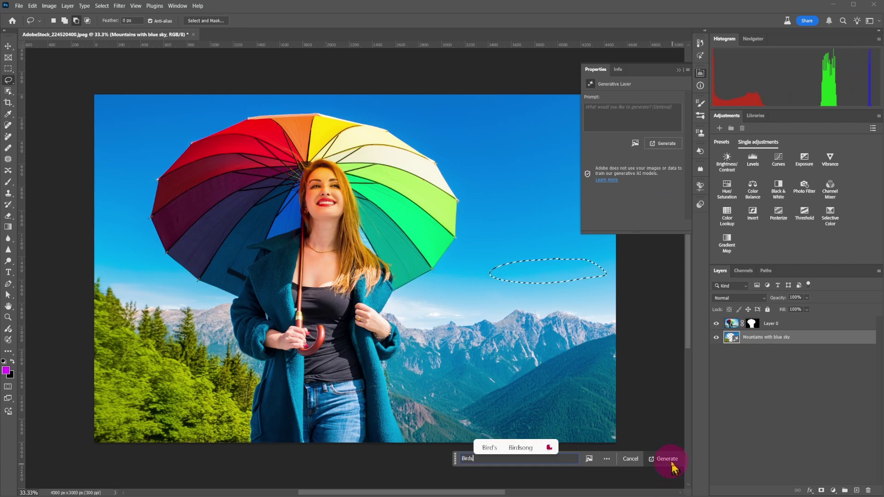
pyautogui.click(663, 458)
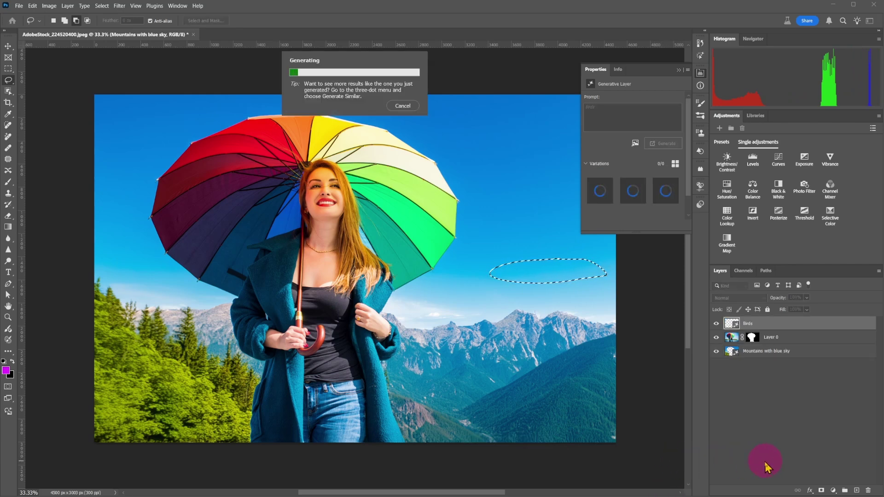
pyautogui.click(664, 191)
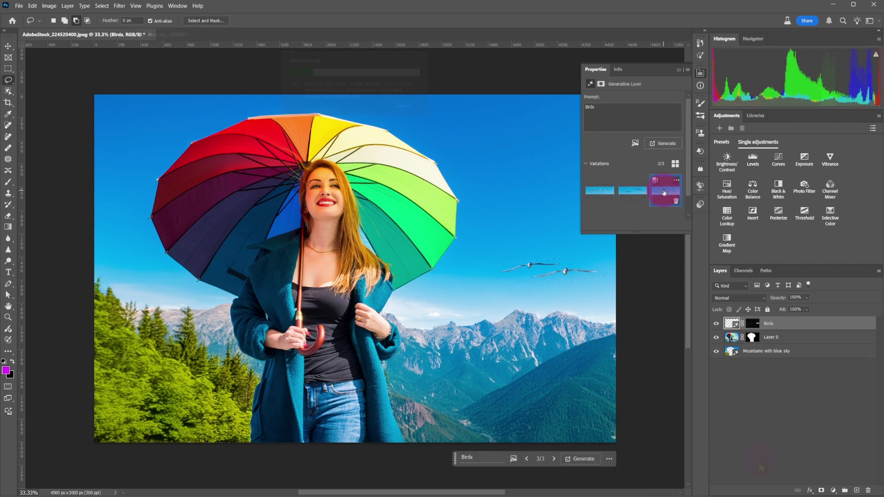
pyautogui.click(636, 194)
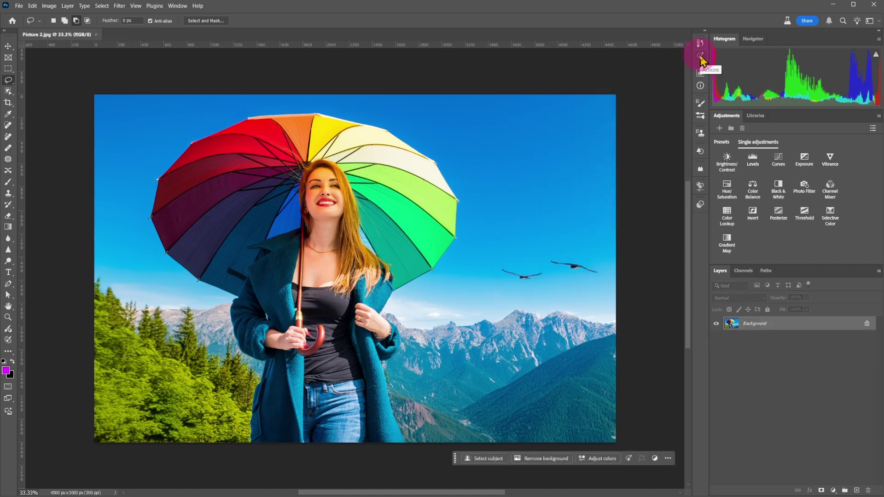
# Step: Apply the 'Blue mood effect' and 'Lens flare overlay' quick actions to the umbrella photo
pyautogui.click(700, 56)
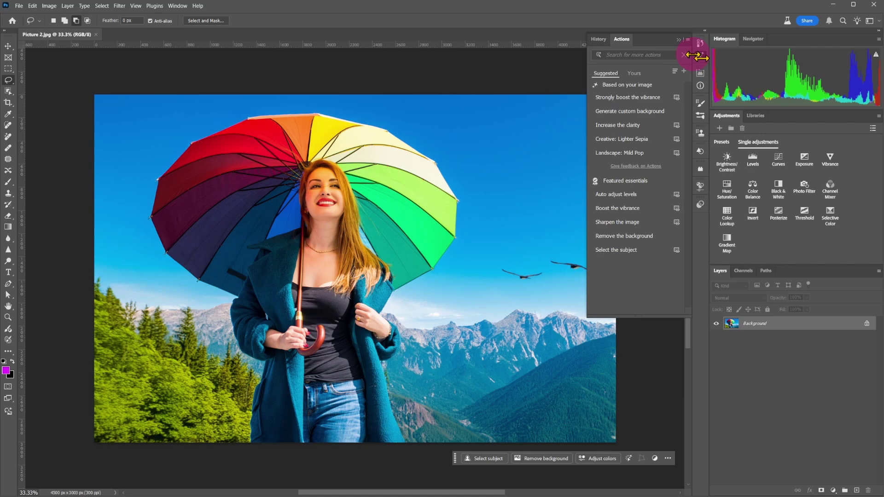
pyautogui.click(678, 87)
pyautogui.click(621, 139)
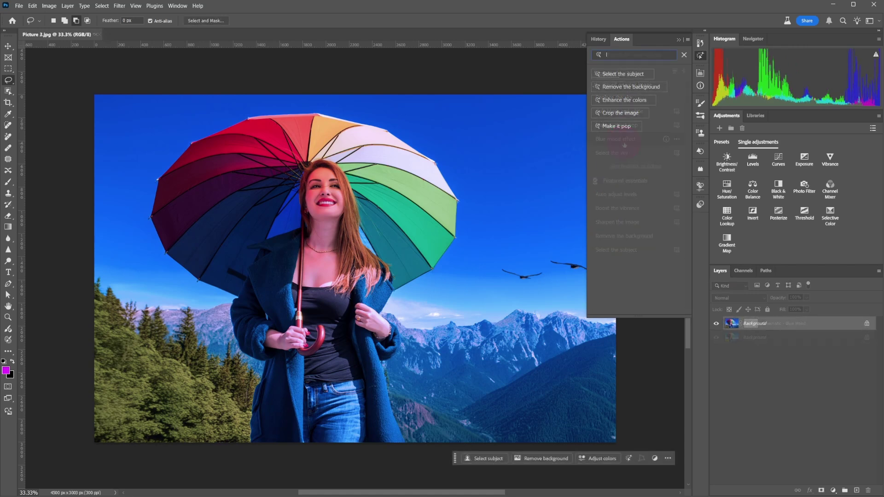
pyautogui.write('lens')
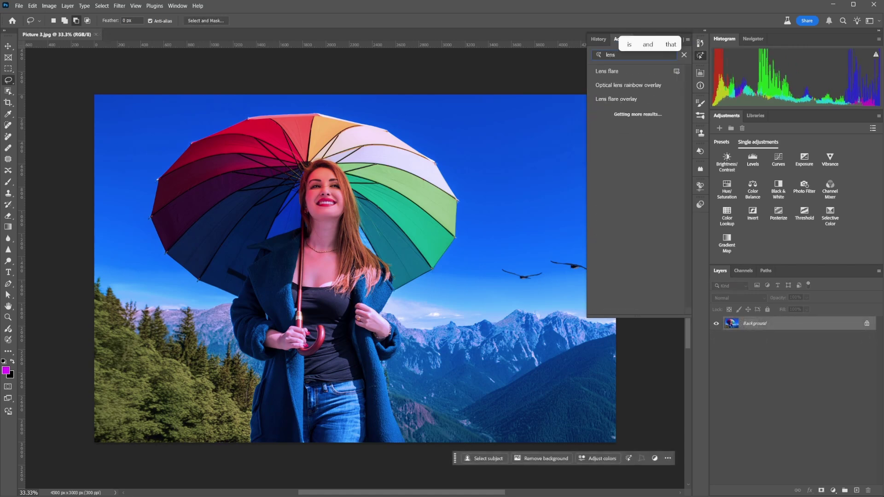
pyautogui.write(' flare')
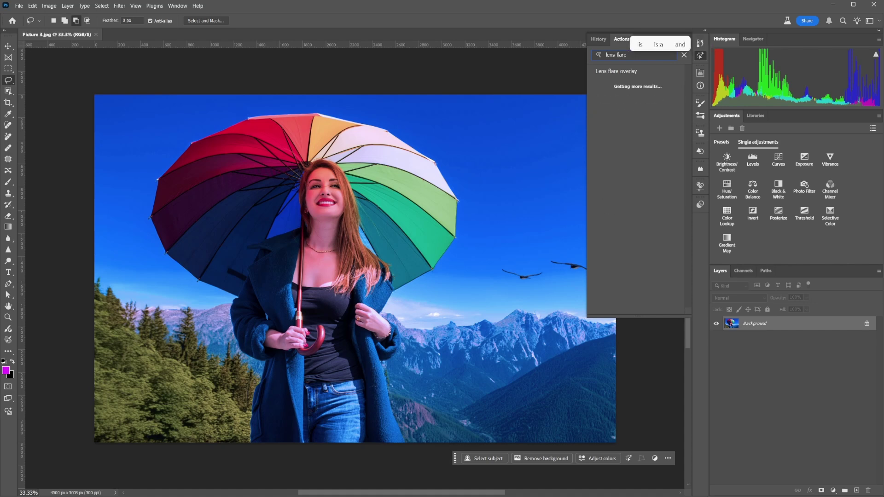
pyautogui.click(624, 73)
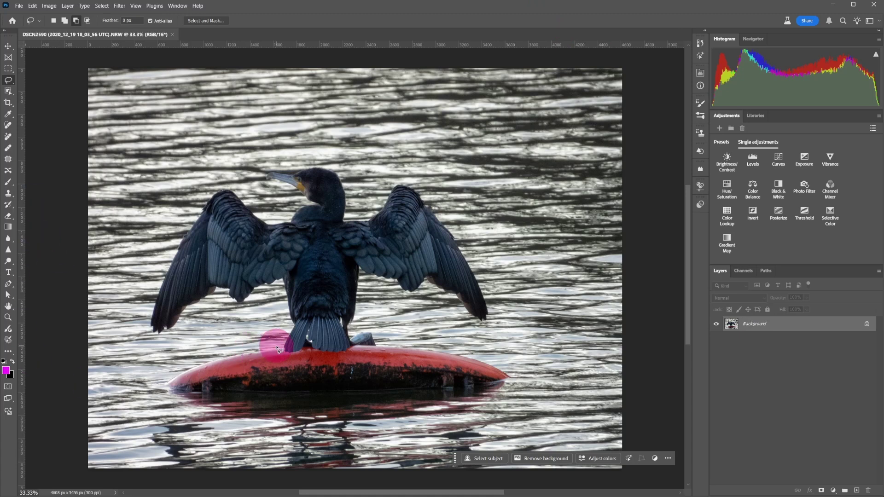
# Step: Generative-fill 'rocks' over the lassoed red buoy, trying the second variation
pyautogui.moveTo(276, 346)
pyautogui.mouseDown()
pyautogui.moveTo(167, 374)
pyautogui.moveTo(165, 403)
pyautogui.moveTo(230, 425)
pyautogui.moveTo(397, 433)
pyautogui.moveTo(458, 422)
pyautogui.moveTo(528, 389)
pyautogui.moveTo(509, 371)
pyautogui.moveTo(429, 341)
pyautogui.moveTo(271, 348)
pyautogui.mouseUp()
pyautogui.click(481, 457)
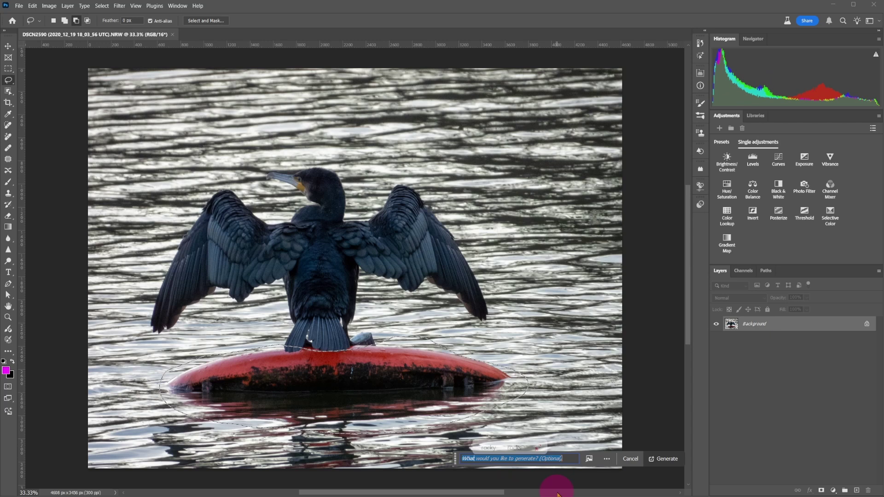
pyautogui.write('rocks')
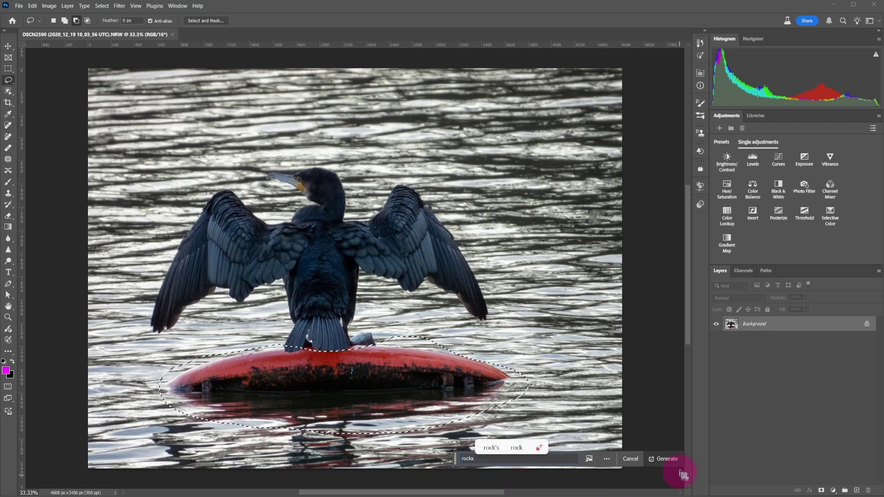
pyautogui.click(666, 462)
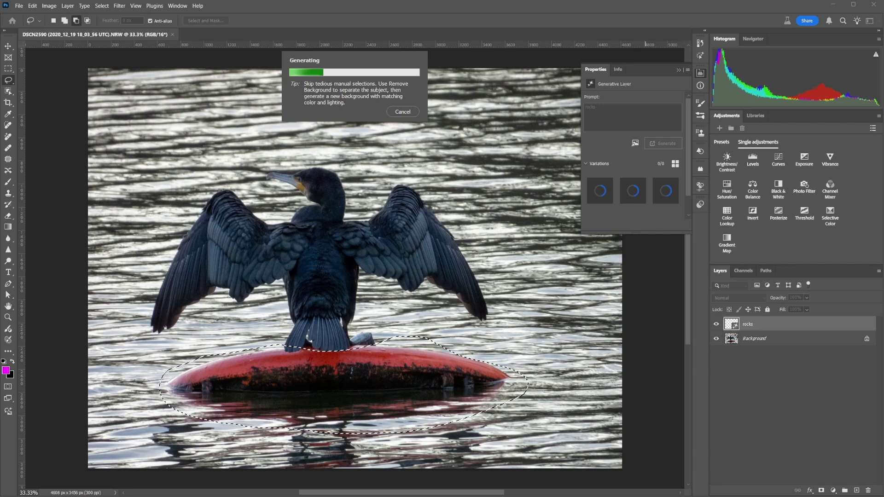
pyautogui.click(631, 192)
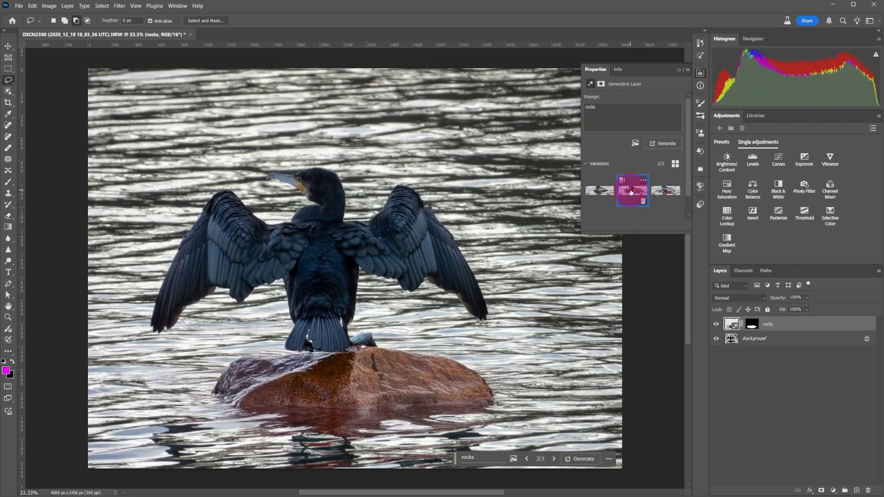
# Step: Pick the third rock variation and run 'Add white frame' on the cormorant photo
pyautogui.click(664, 193)
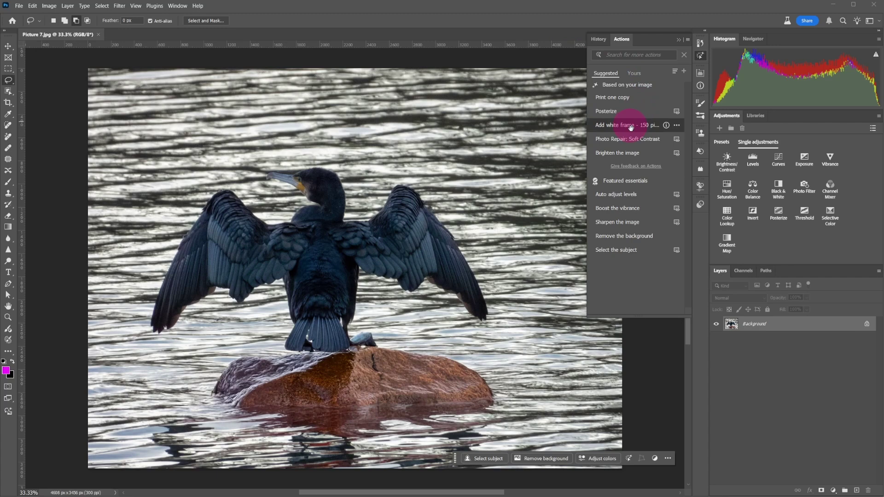
pyautogui.click(624, 125)
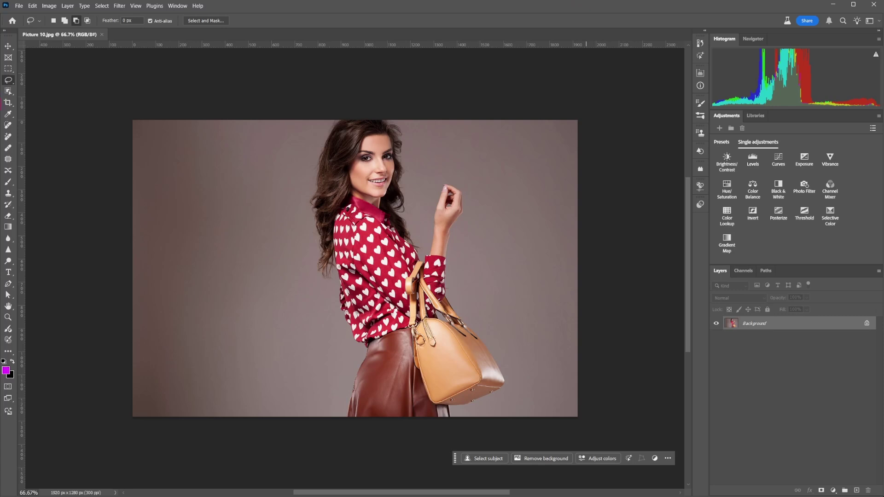
# Step: Crop with Generative Expand fill, dragging the top edge up above the woman's head
pyautogui.click(8, 103)
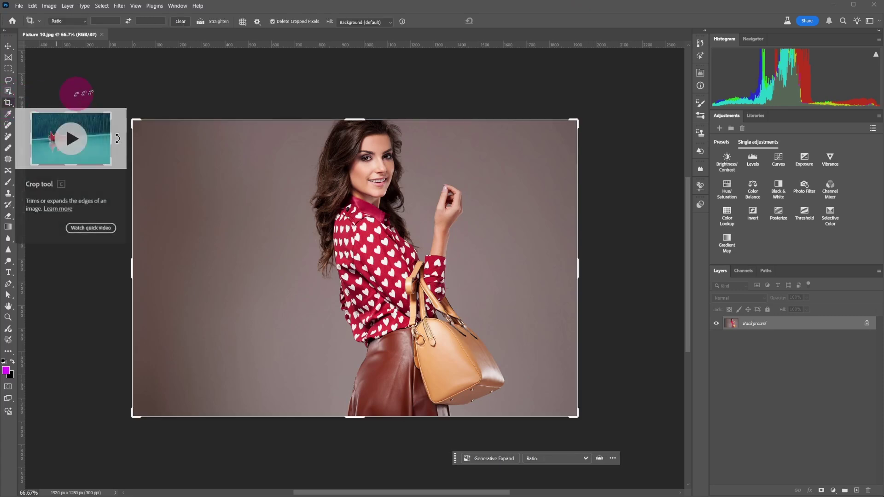
pyautogui.click(391, 23)
pyautogui.click(382, 39)
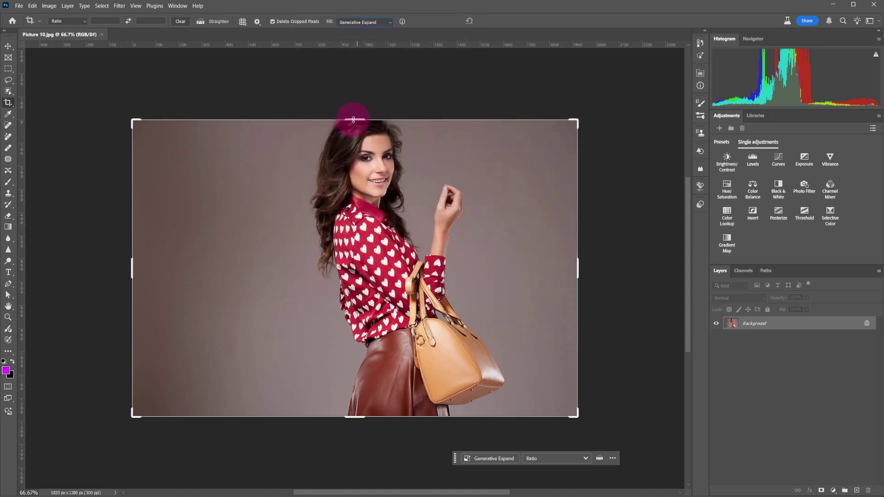
pyautogui.moveTo(353, 121); pyautogui.dragTo(356, 106)
# Step: Apply the Generative Expand and select the handbag with Object Selection
pyautogui.click(499, 22)
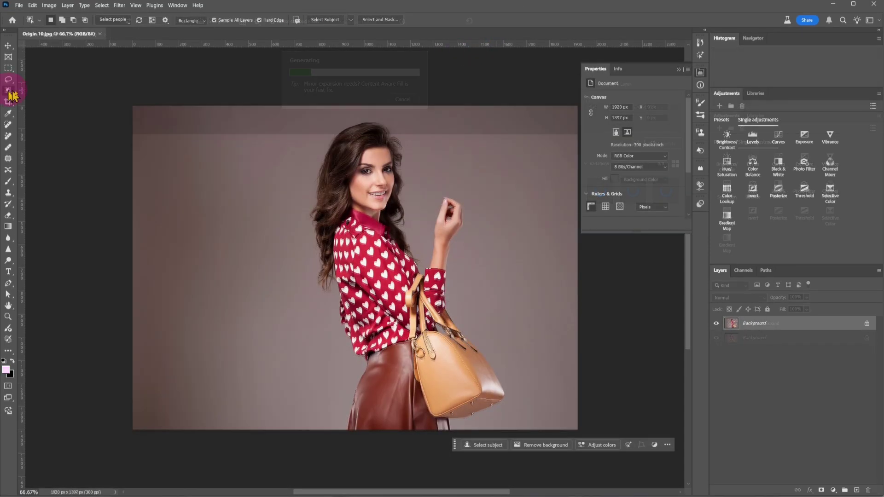
pyautogui.click(8, 90)
pyautogui.click(452, 368)
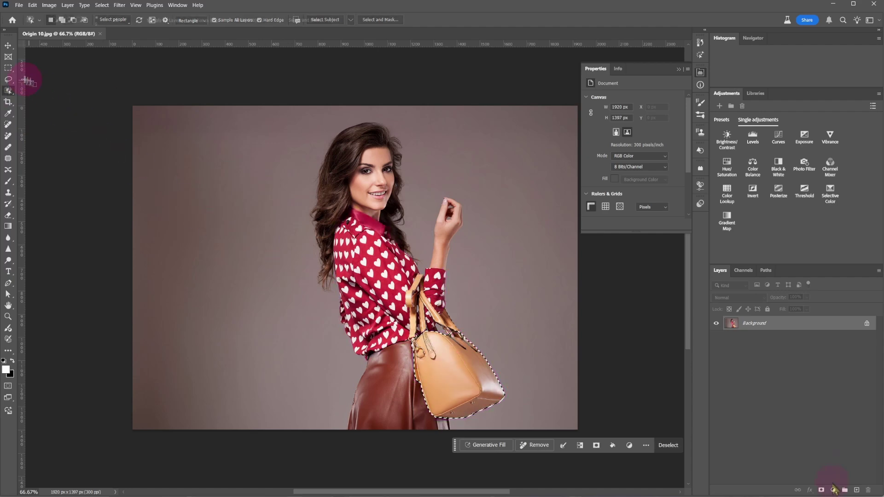
pyautogui.keyDown('alt'); pyautogui.click(8, 90); pyautogui.keyUp('alt')
# Step: Add a Hue/Saturation adjustment to the bag with Hue around -13
pyautogui.click(832, 490)
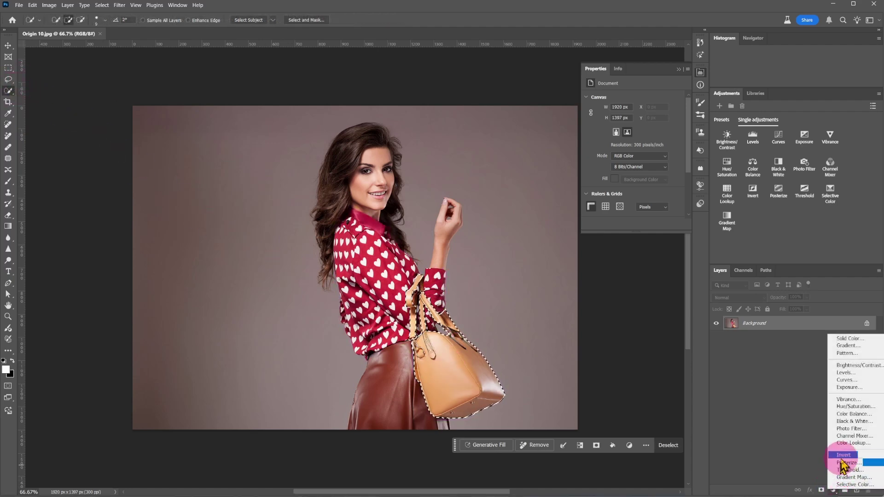
pyautogui.click(851, 407)
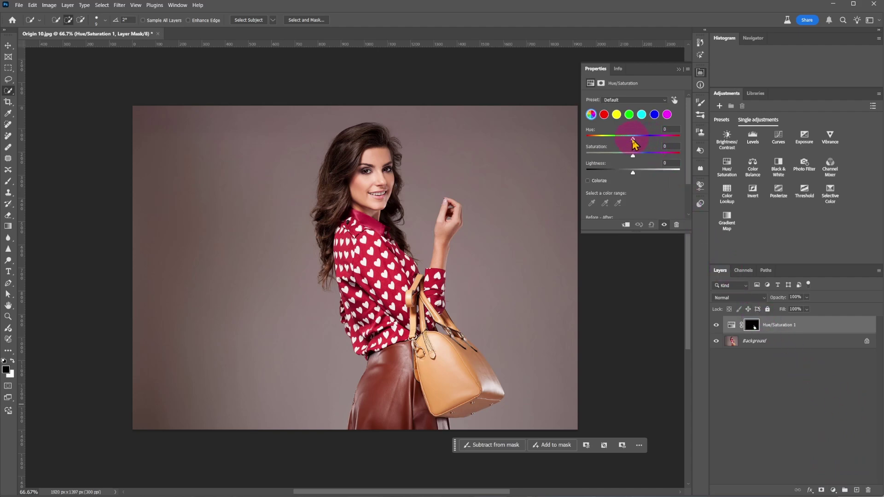
pyautogui.moveTo(632, 142)
pyautogui.mouseDown()
pyautogui.moveTo(641, 143)
pyautogui.moveTo(632, 144)
pyautogui.mouseUp()
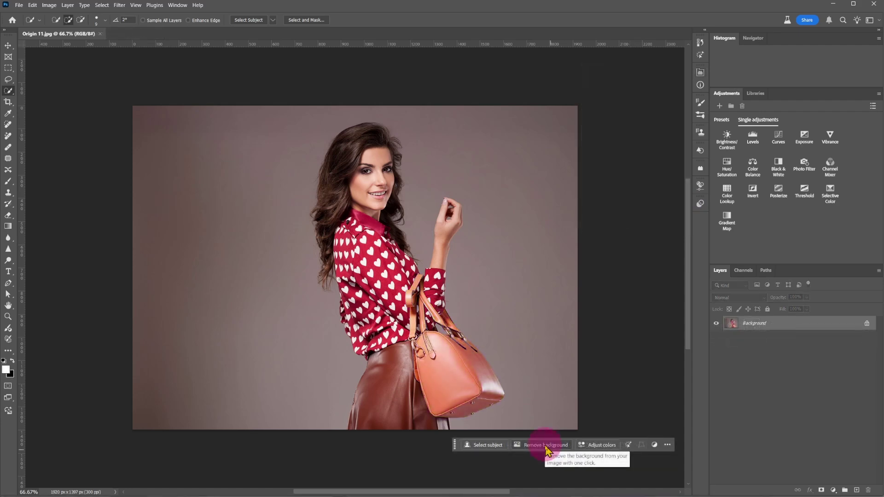
# Step: Remove the backdrop and generate a 'Shoping centre' background, picking variation 2
pyautogui.click(546, 447)
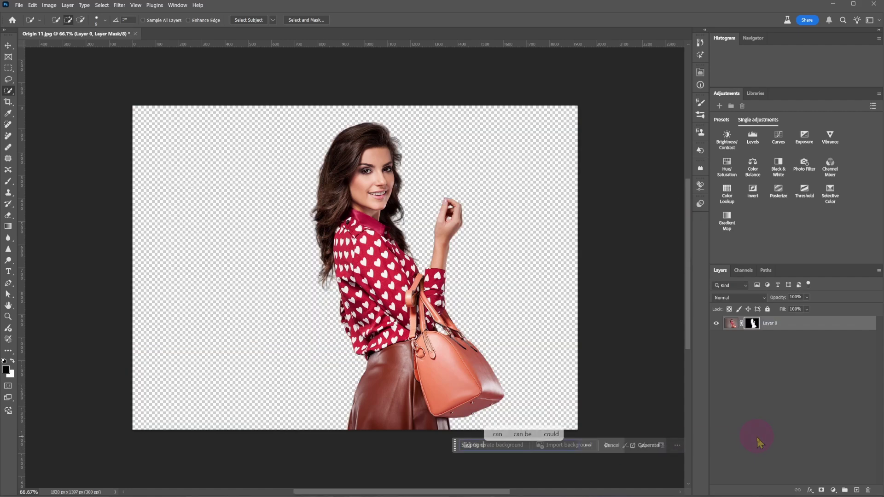
pyautogui.write('centre')
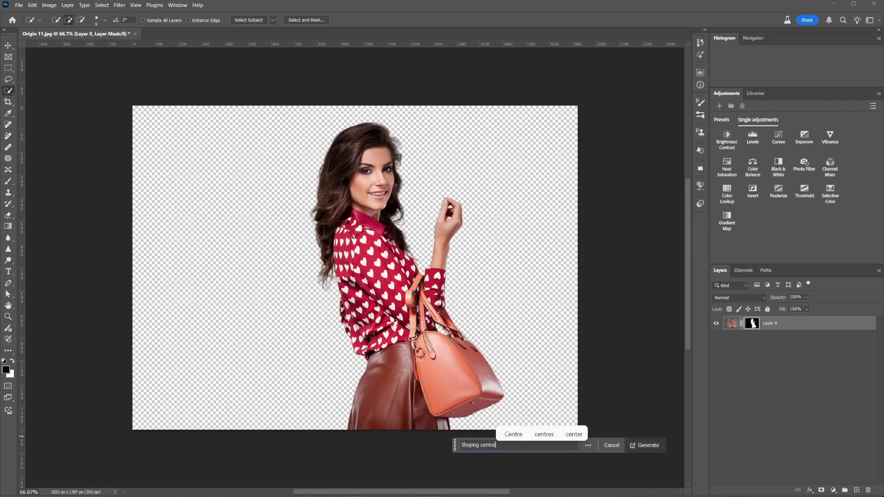
pyautogui.click(648, 445)
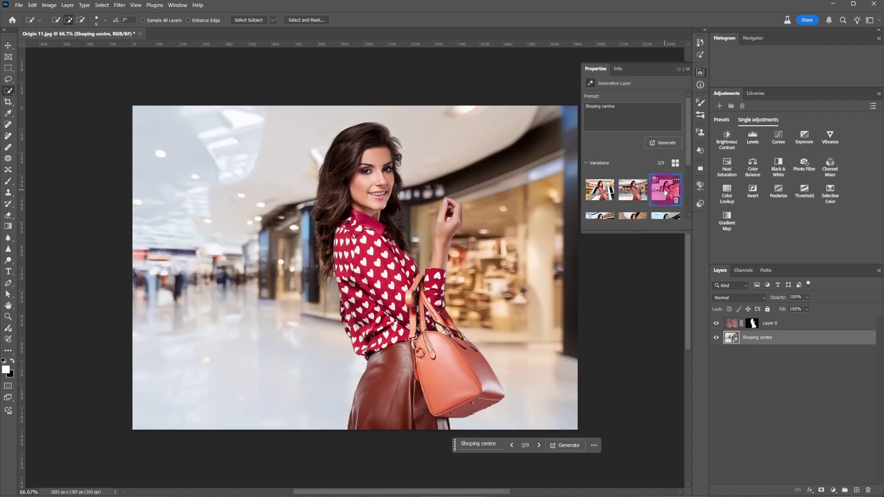
pyautogui.click(629, 190)
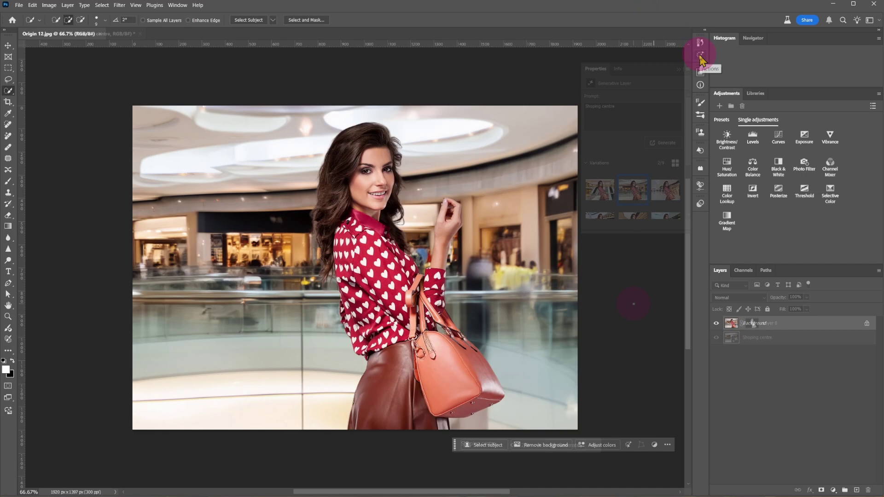
# Step: Try the Pop art effect action, then apply Portrait: Warmth instead
pyautogui.click(700, 56)
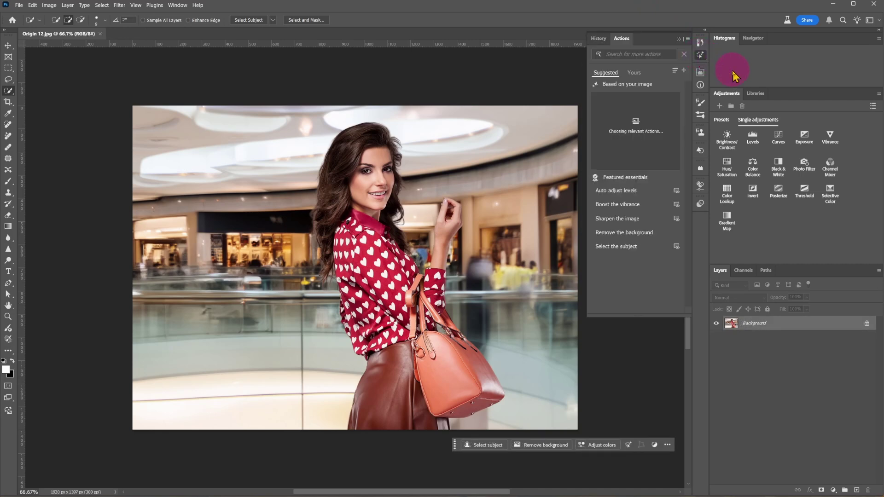
pyautogui.click(642, 140)
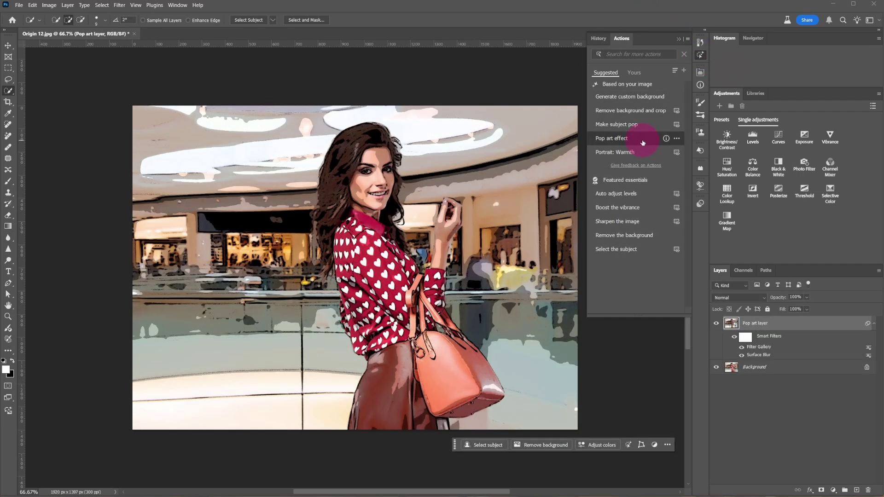
pyautogui.click(642, 152)
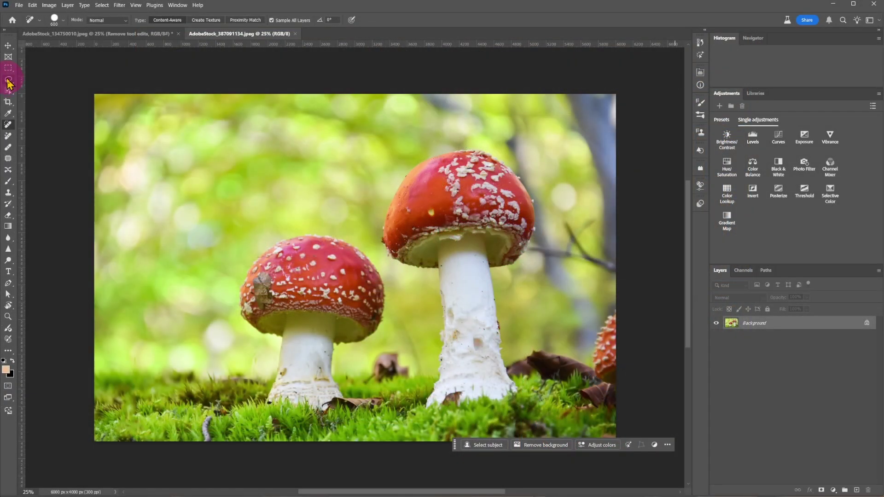
# Step: Lasso the smaller left mushroom and erase it with Remove
pyautogui.click(8, 80)
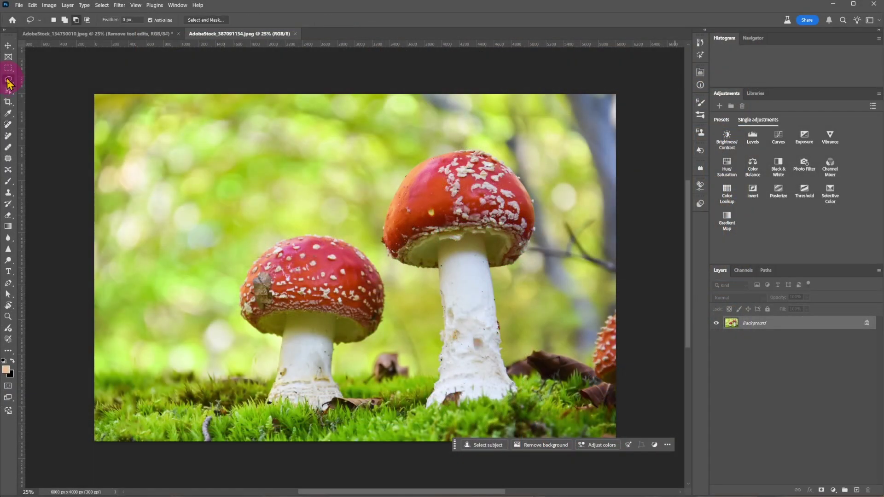
pyautogui.moveTo(343, 236)
pyautogui.mouseDown()
pyautogui.moveTo(290, 233)
pyautogui.moveTo(257, 246)
pyautogui.moveTo(238, 281)
pyautogui.moveTo(232, 319)
pyautogui.moveTo(262, 357)
pyautogui.moveTo(259, 408)
pyautogui.moveTo(271, 417)
pyautogui.moveTo(314, 422)
pyautogui.moveTo(349, 411)
pyautogui.moveTo(354, 396)
pyautogui.moveTo(337, 356)
pyautogui.moveTo(390, 330)
pyautogui.moveTo(387, 270)
pyautogui.moveTo(339, 236)
pyautogui.mouseUp()
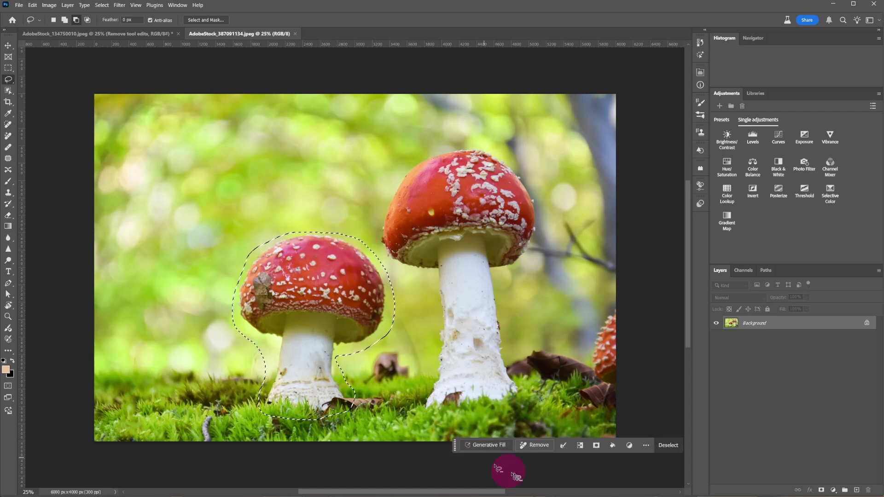
pyautogui.click(538, 445)
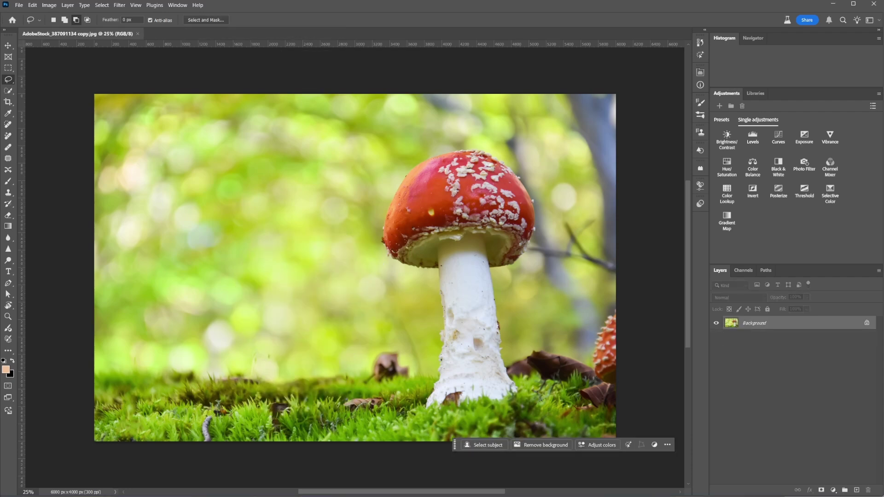
# Step: Place the pot image, scale it to 47.63%, and set it on the moss left of the mushroom
pyautogui.moveTo(615, 281); pyautogui.dragTo(214, 291)
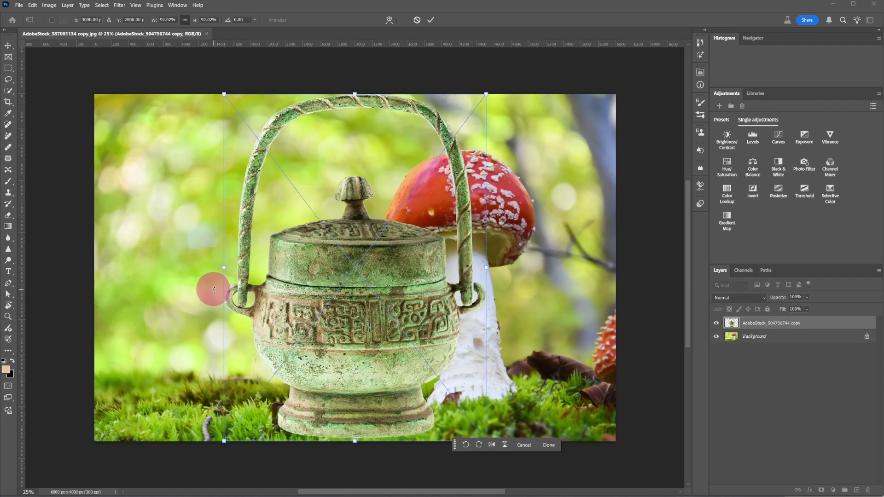
pyautogui.moveTo(486, 94); pyautogui.dragTo(335, 256)
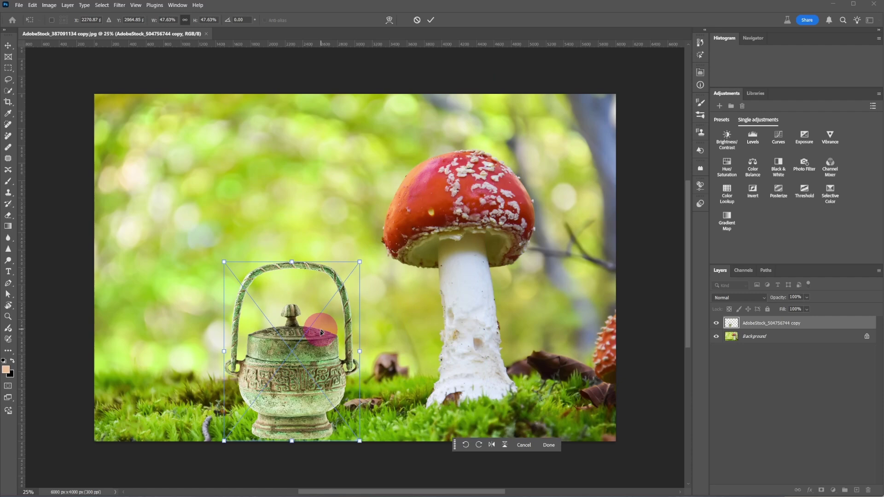
pyautogui.moveTo(320, 332); pyautogui.dragTo(255, 302)
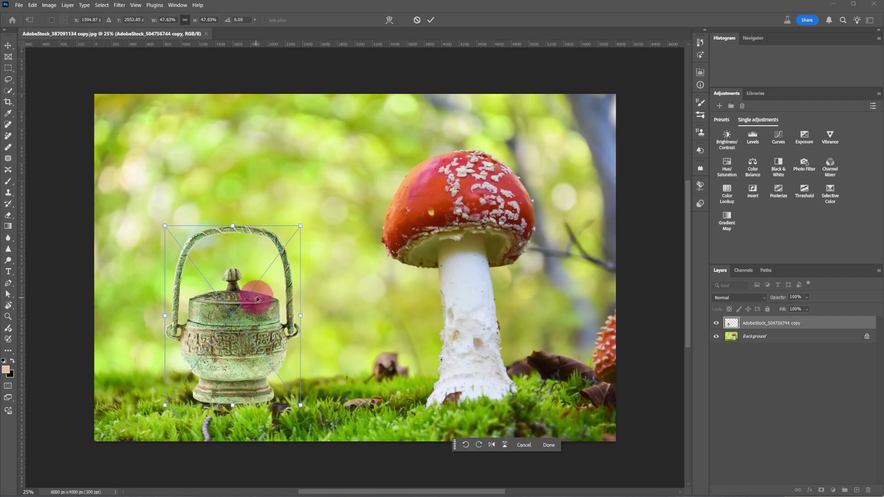
pyautogui.click(431, 21)
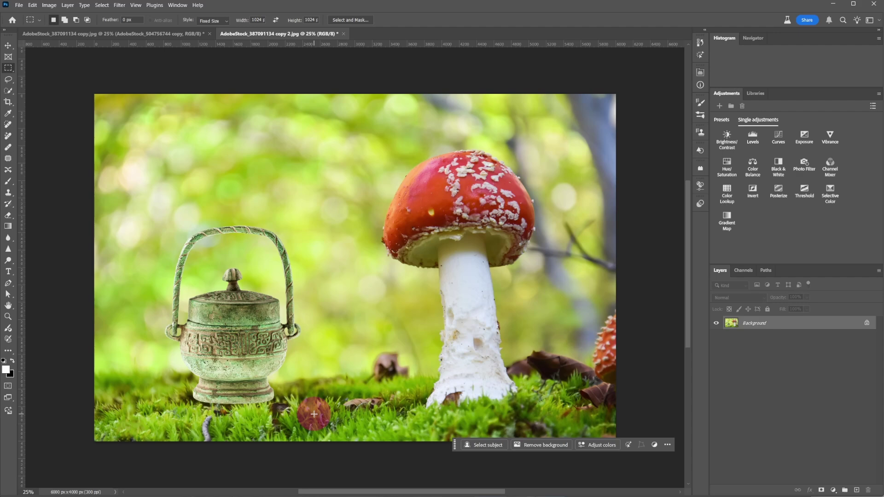
# Step: On a new empty layer, use a smaller Clone Stamp brush to paint moss over the pot's base
pyautogui.hotkey('ctrl', 'shift', 'alt', 'n')
pyautogui.press('s')
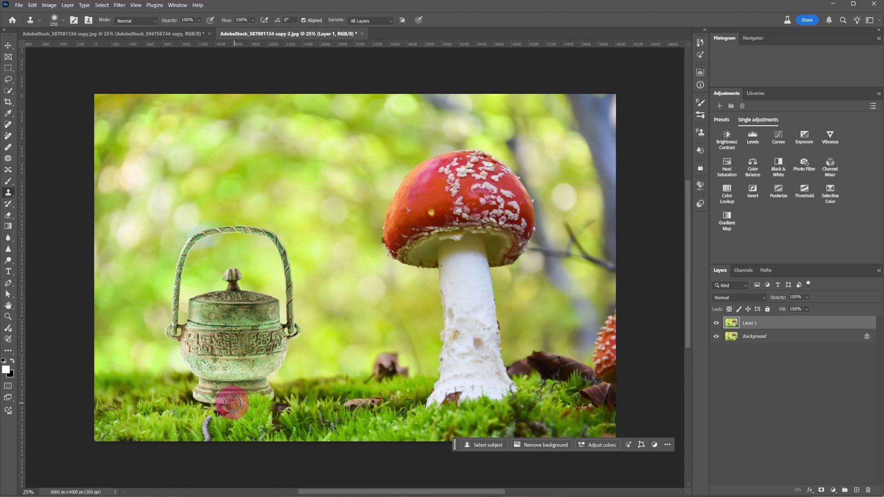
pyautogui.press('[')
pyautogui.press('[')
pyautogui.press('[')
pyautogui.press('[')
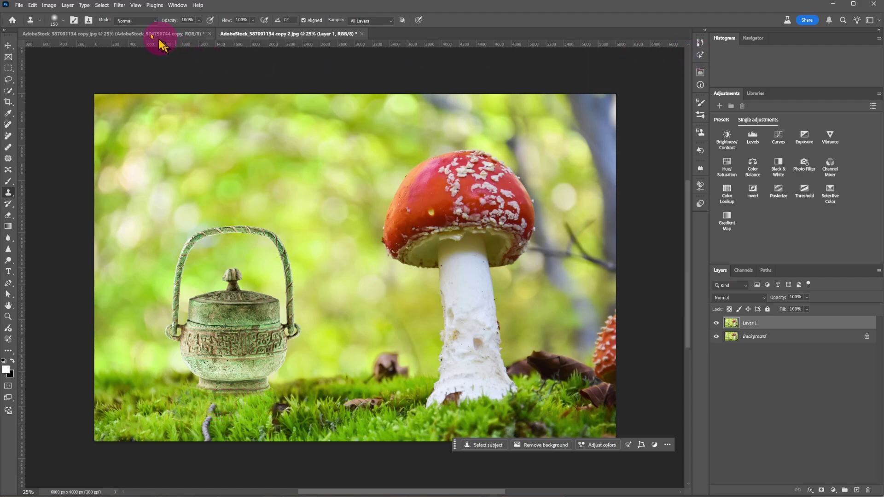
# Step: Apply Camera Raw Filter's Auto adjustment to the mushroom scene for richer tone and colour
pyautogui.click(119, 5)
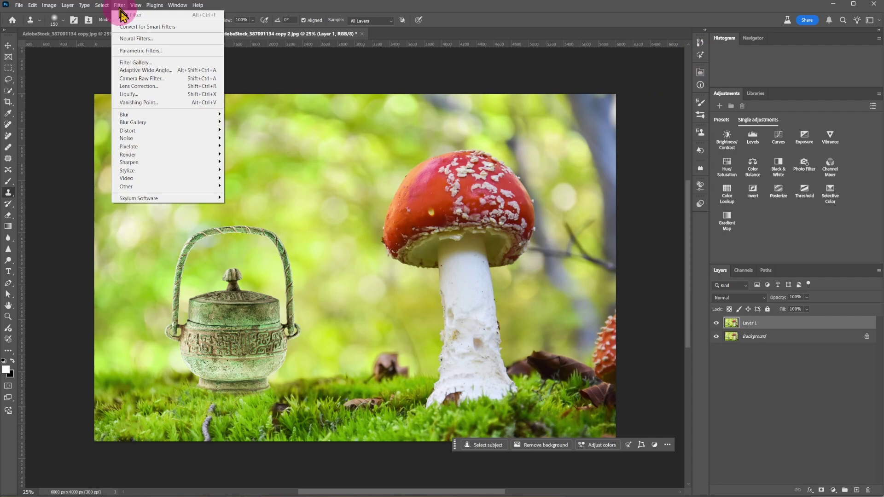
pyautogui.click(155, 79)
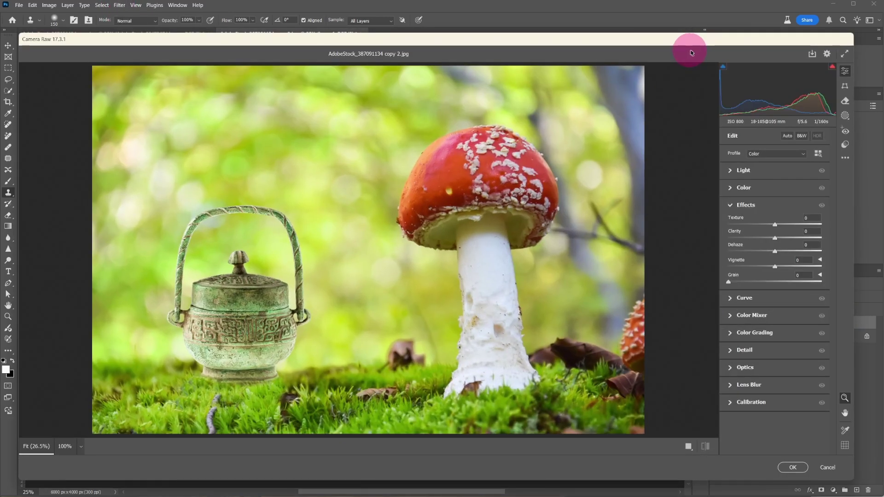
pyautogui.click(787, 136)
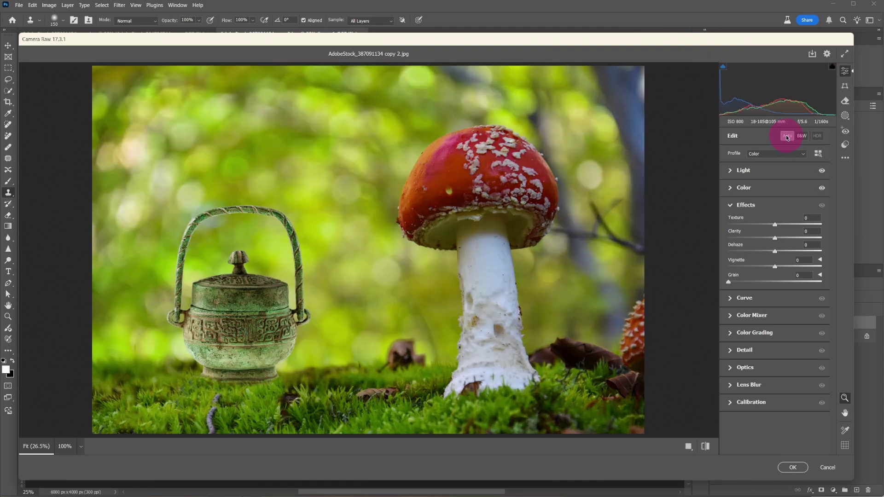